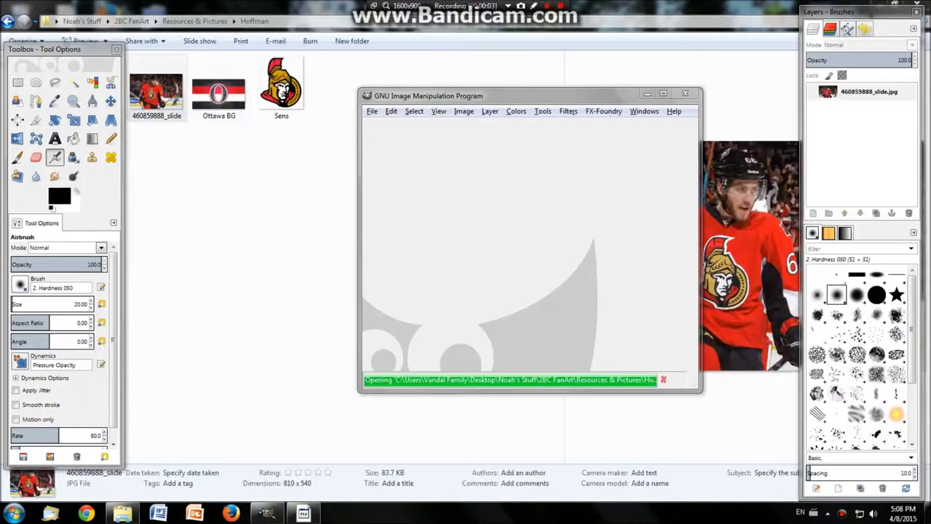
Trace free-selection points across the top of the helmet and along its logo edge.
scroll(506, 239, up, 5)
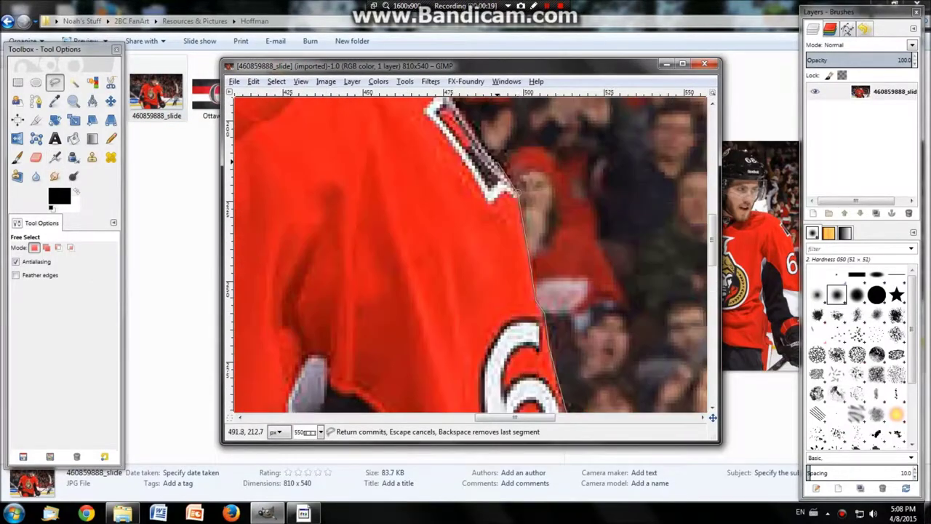
scroll(539, 233, left, 3)
scroll(470, 254, up, 5)
scroll(470, 254, left, 4)
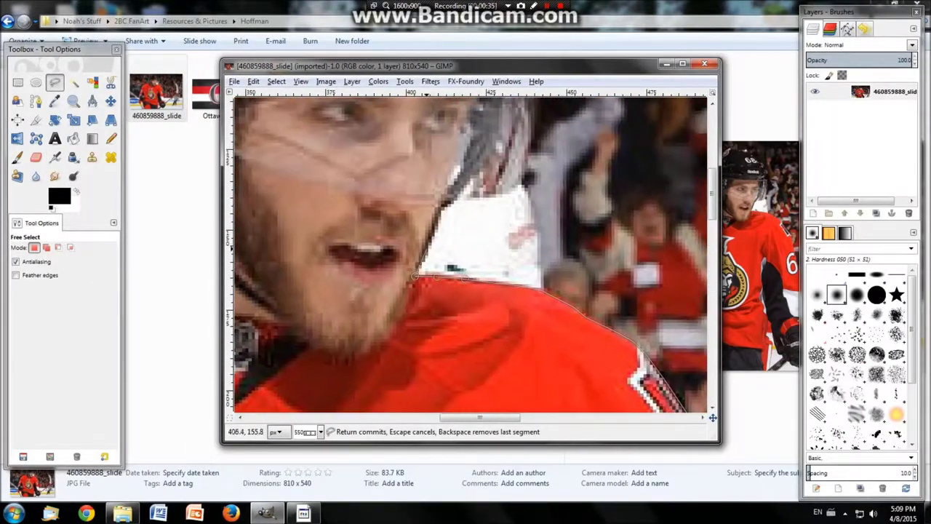
scroll(508, 193, up, 5)
scroll(508, 193, left, 2)
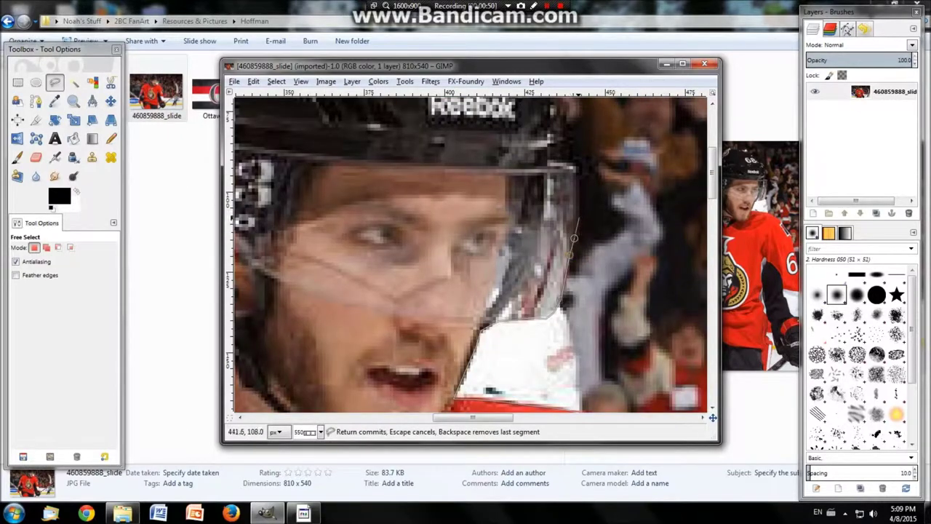
scroll(590, 132, up, 3)
scroll(591, 132, left, 2)
scroll(590, 141, up, 3)
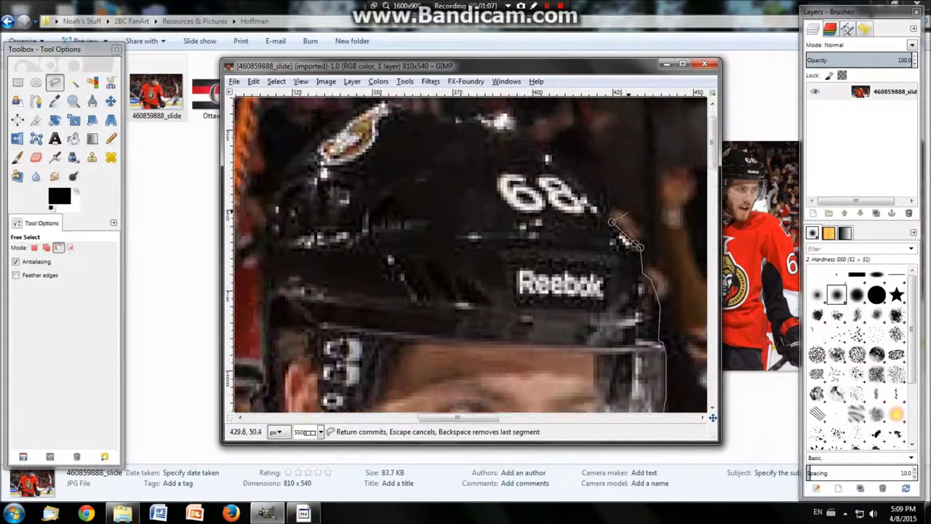
scroll(574, 145, up, 2)
click(563, 118)
click(543, 117)
scroll(450, 137, up, 2)
scroll(449, 136, left, 2)
scroll(449, 136, up, 1)
click(536, 124)
click(491, 123)
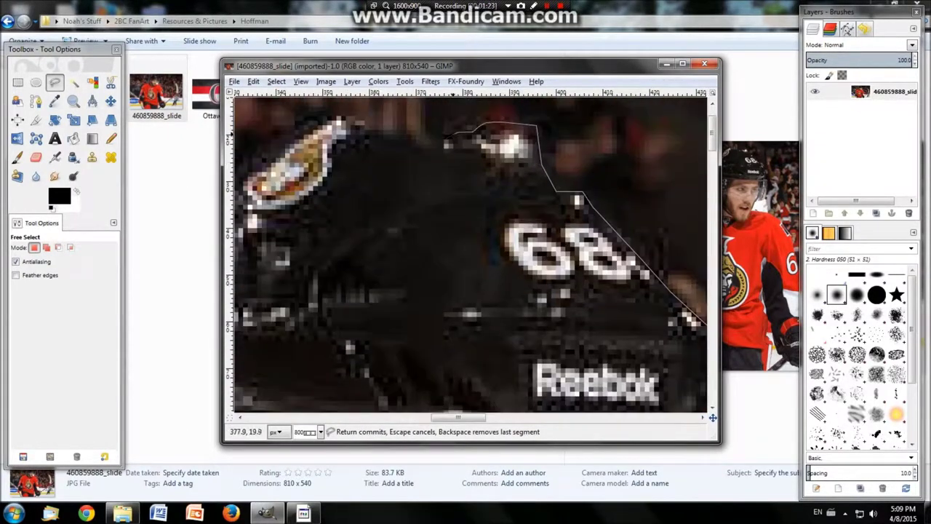
scroll(332, 115, left, 3)
click(383, 154)
click(359, 164)
Extend the outline down beside the face, over the shoulder and sleeve number toward the glove.
scroll(296, 262, down, 3)
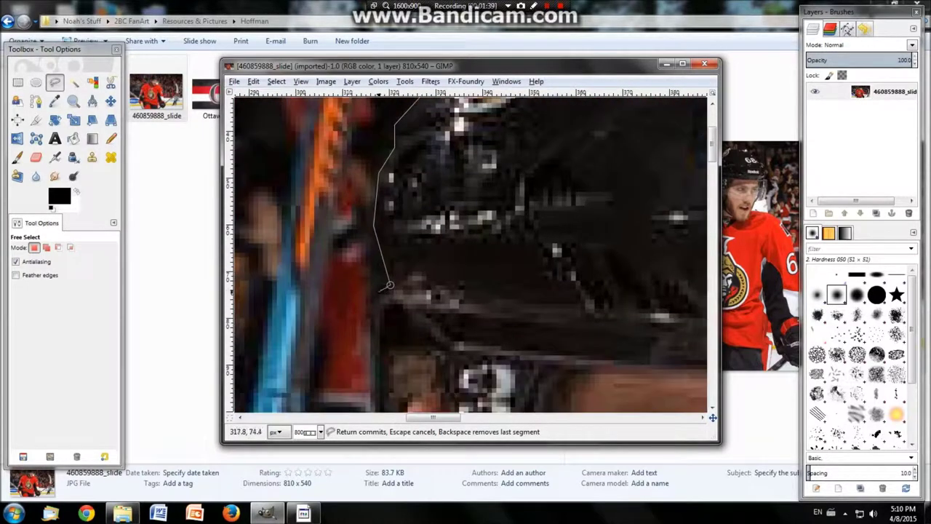
scroll(400, 219, down, 3)
scroll(436, 204, down, 3)
click(499, 178)
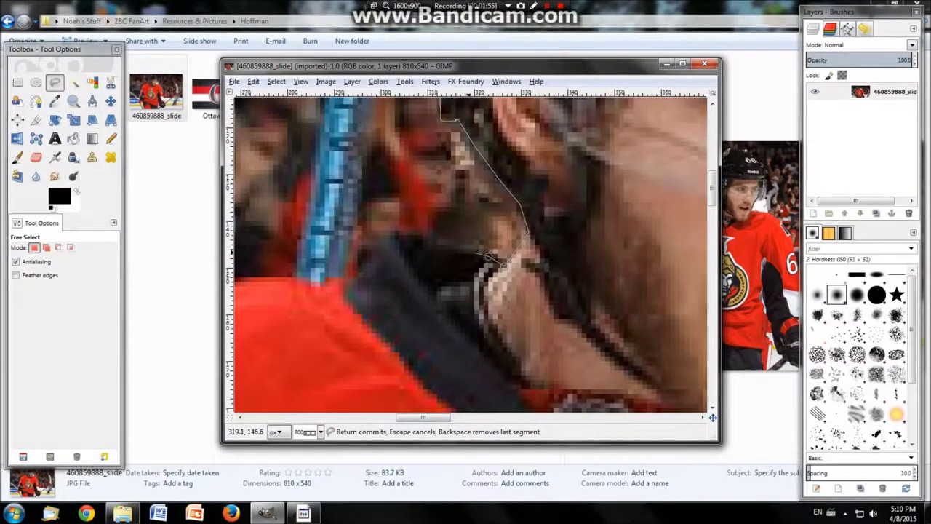
key(1)
key(3)
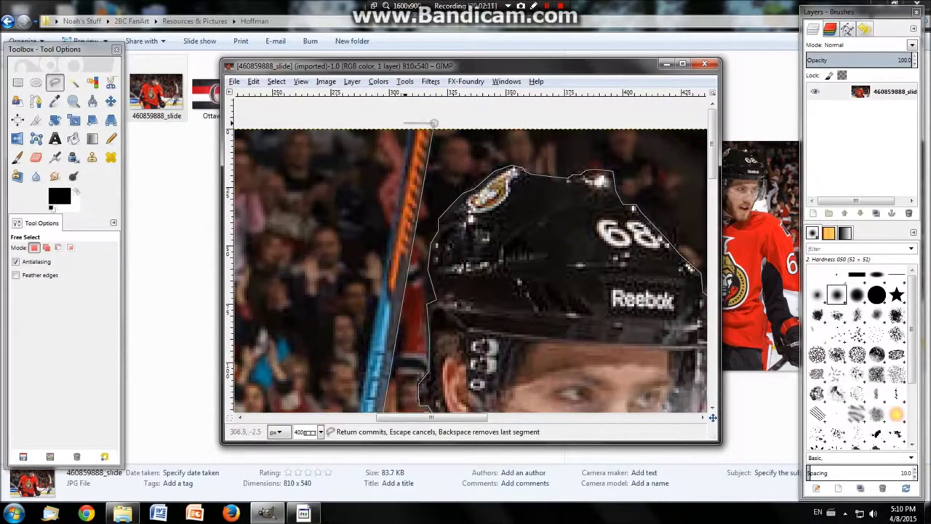
scroll(433, 218, down, 5)
scroll(434, 255, down, 3)
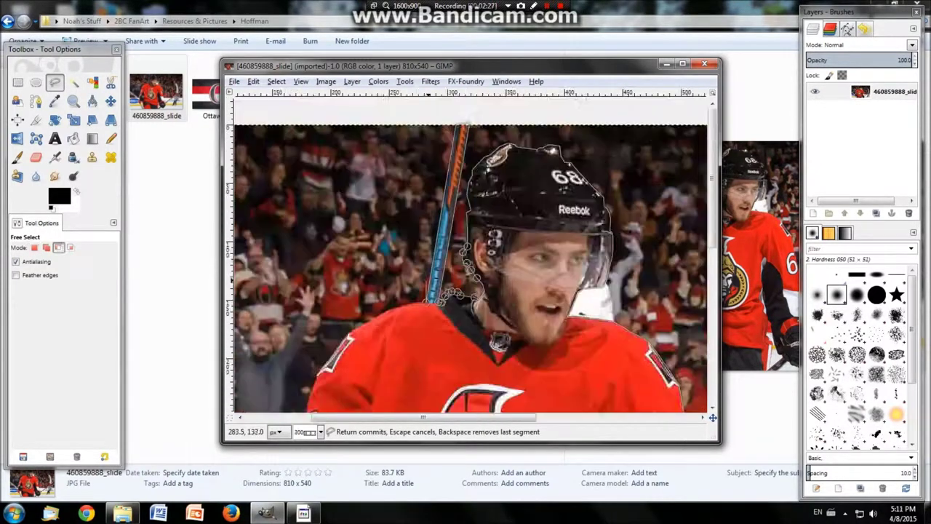
click(440, 242)
scroll(313, 267, down, 3)
scroll(313, 268, left, 3)
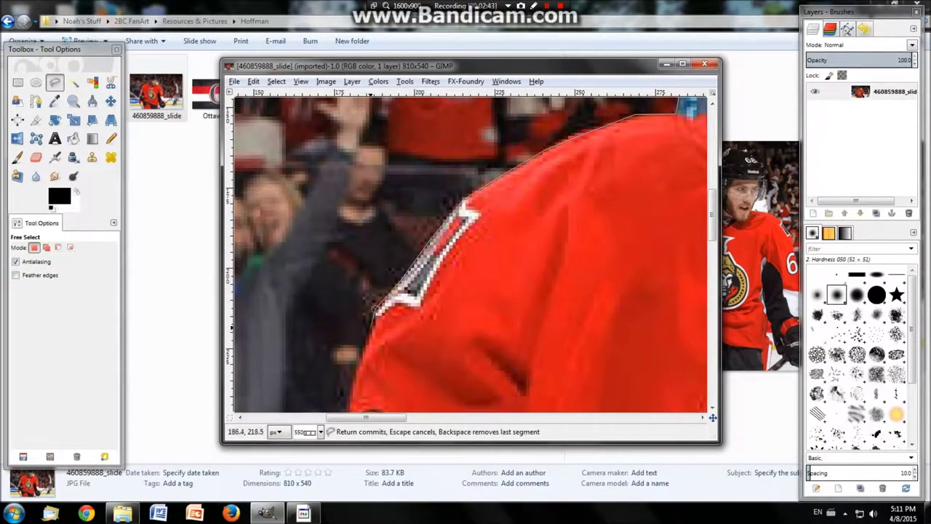
scroll(385, 291, down, 4)
click(402, 198)
scroll(360, 291, down, 3)
scroll(407, 240, down, 3)
click(419, 197)
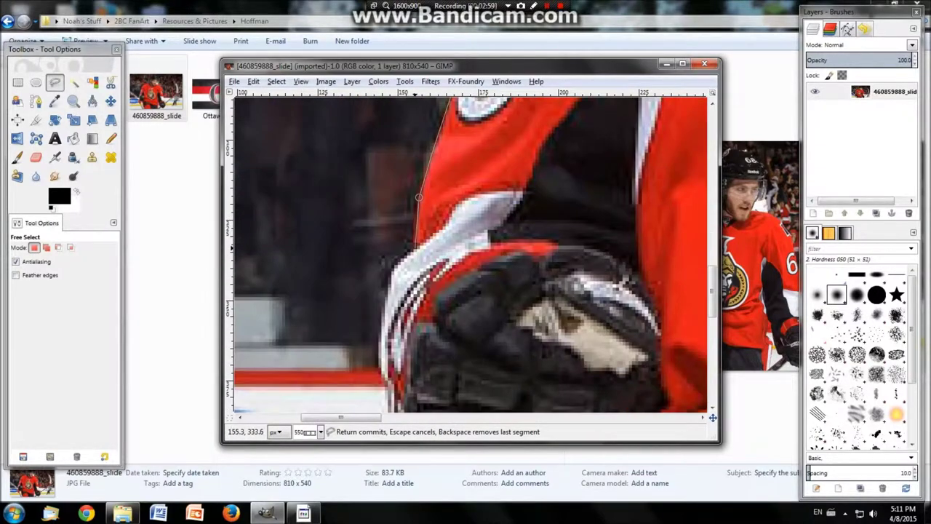
Scroll around the glove and stick edges to continue following the outline.
scroll(397, 262, down, 5)
scroll(466, 320, up, 2)
scroll(472, 331, up, 1)
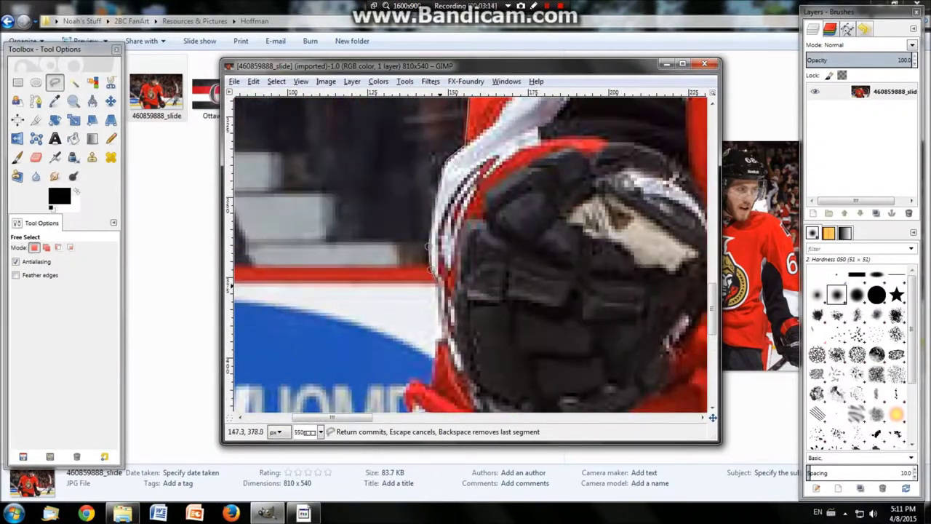
scroll(478, 338, up, 2)
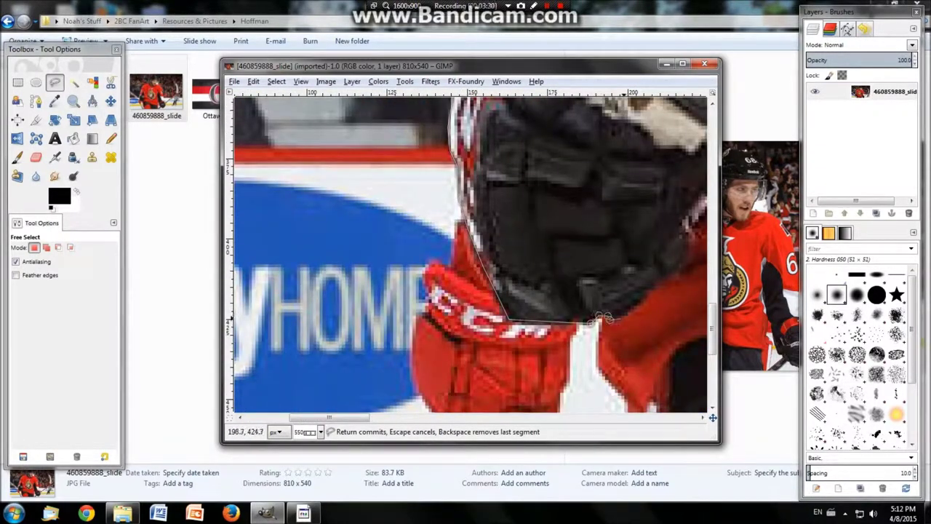
scroll(619, 313, right, 3)
scroll(600, 298, up, 1)
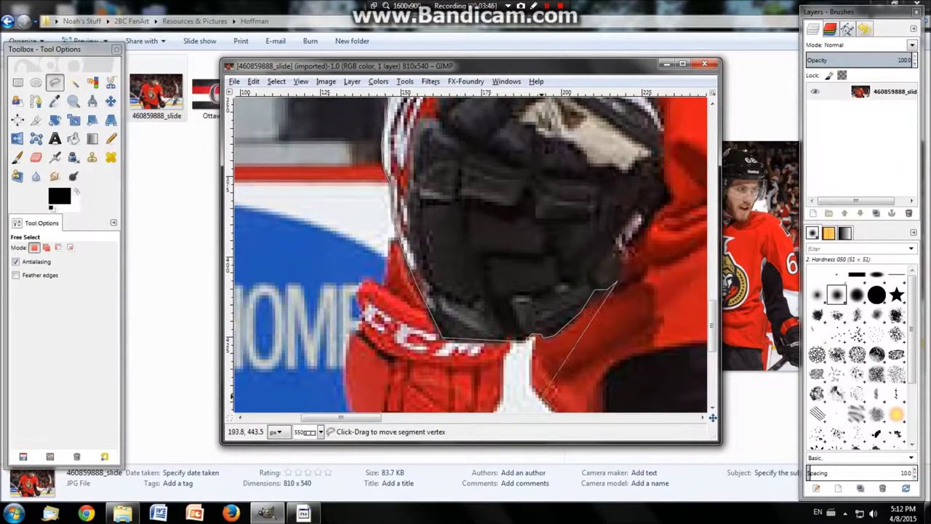
scroll(535, 340, down, 1)
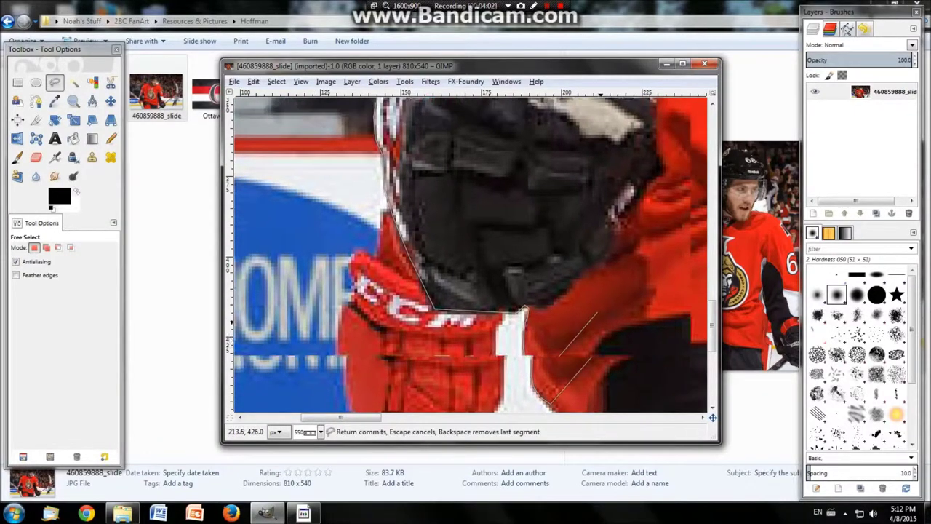
scroll(516, 291, down, 3)
scroll(516, 277, up, 2)
scroll(533, 256, down, 2)
scroll(534, 258, right, 3)
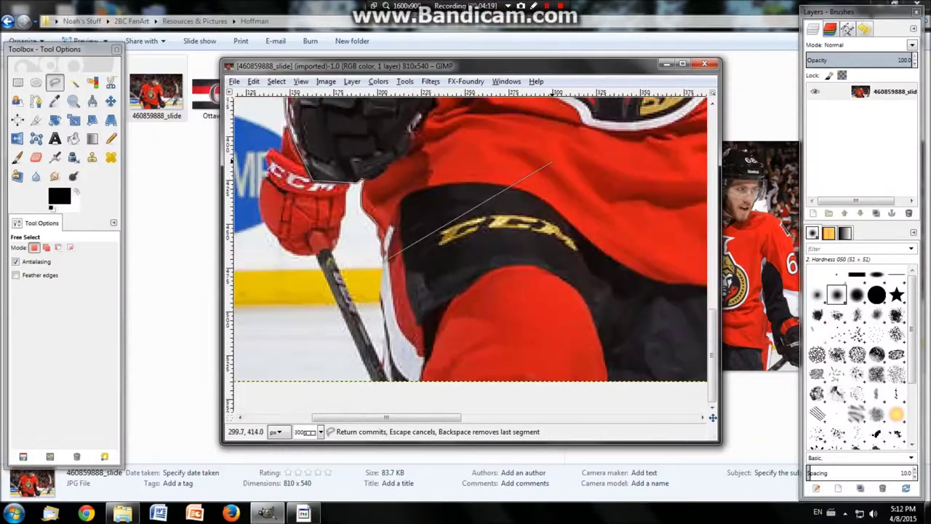
scroll(437, 306, up, 1)
scroll(451, 343, down, 3)
scroll(473, 320, right, 5)
scroll(509, 288, right, 5)
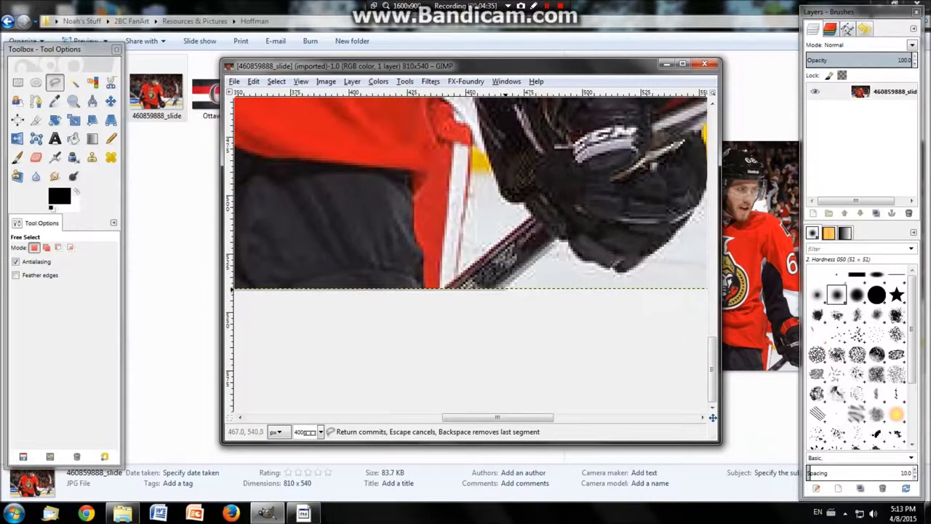
scroll(621, 270, right, 3)
scroll(588, 235, up, 1)
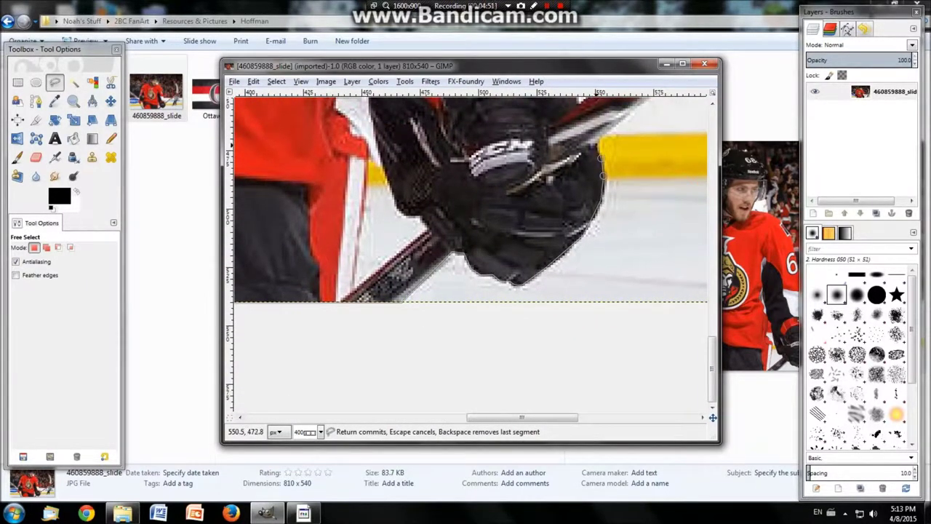
ctrl+scroll(602, 254, down, 4)
ctrl+scroll(542, 234, up, 3)
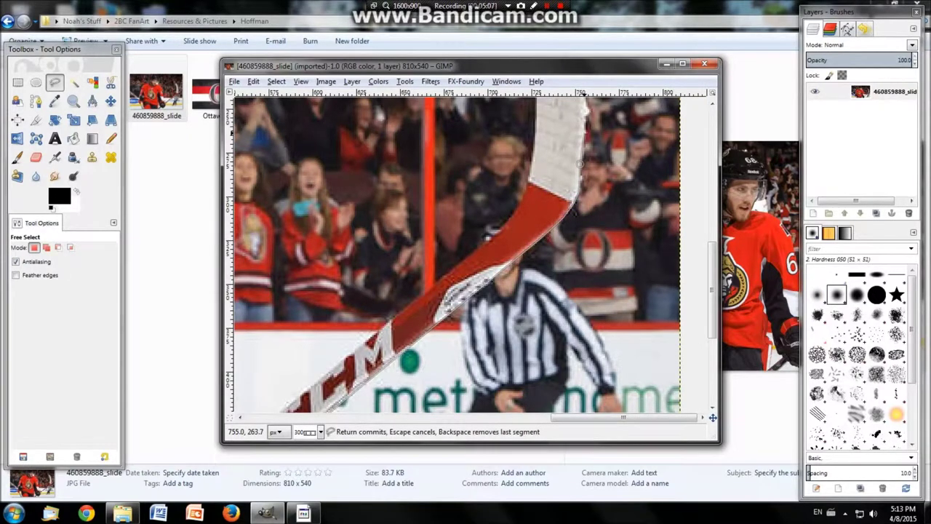
scroll(603, 203, up, 4)
scroll(632, 249, left, 1)
ctrl+scroll(632, 280, up, 1)
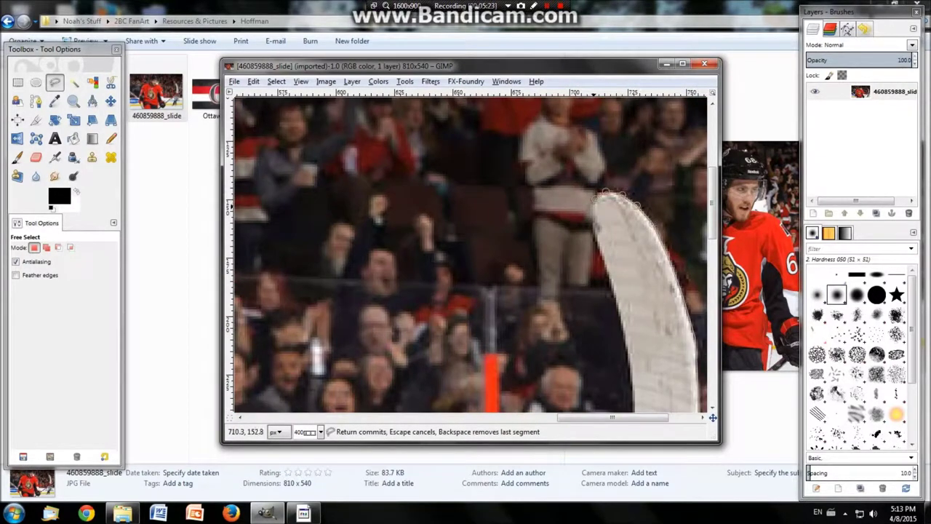
scroll(599, 196, down, 3)
scroll(634, 271, down, 4)
scroll(635, 271, down, 4)
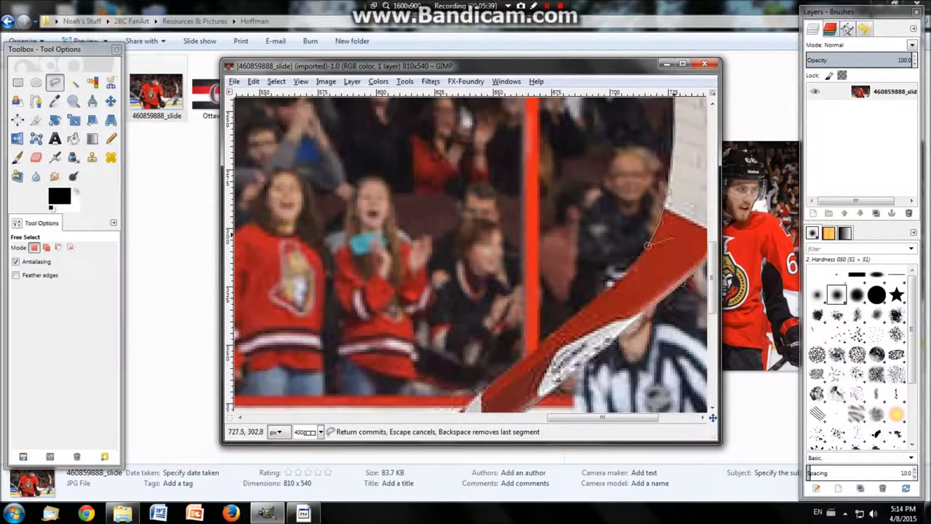
scroll(635, 270, down, 4)
scroll(448, 386, down, 2)
scroll(448, 386, left, 5)
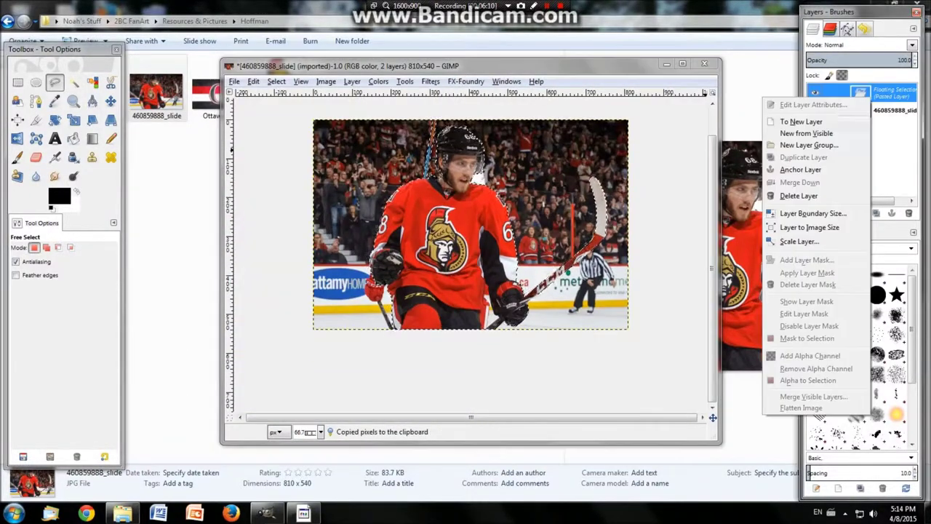
Switch to the Eraser and scroll to the leftover background between the lower glove and stick.
key(shift+e)
scroll(377, 287, up, 5)
scroll(377, 288, up, 1)
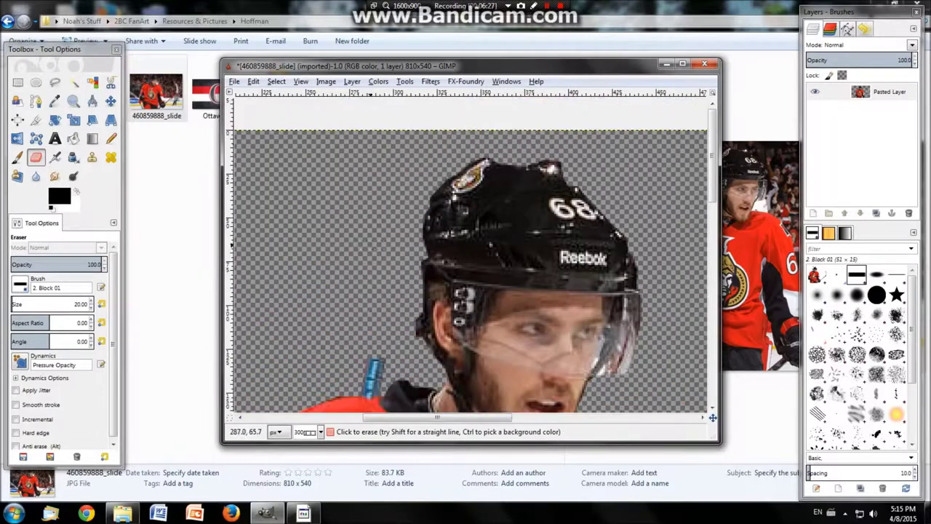
scroll(377, 287, up, 1)
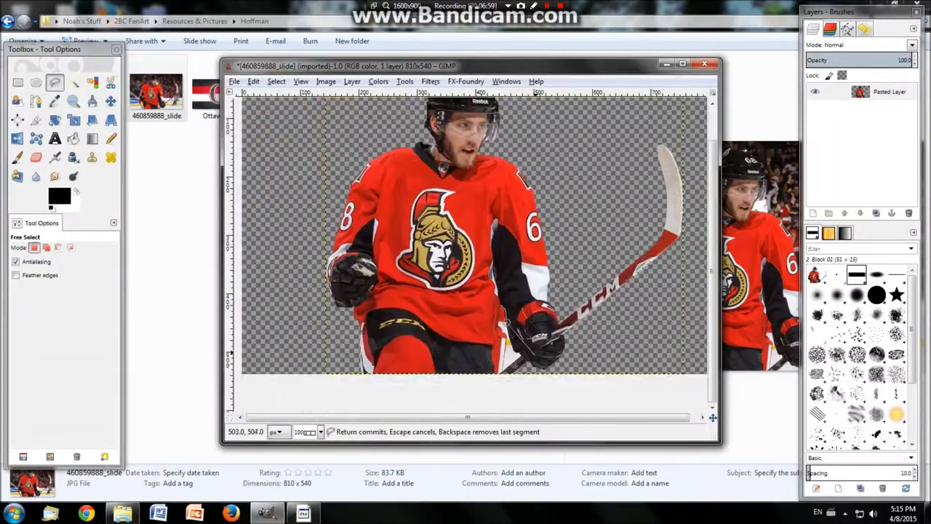
scroll(542, 332, down, 2)
scroll(542, 332, left, 2)
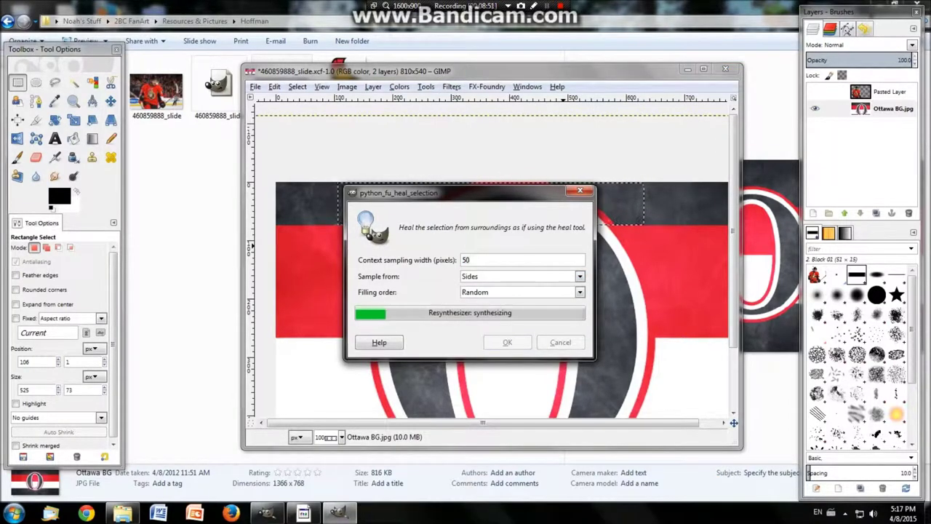
Move the dialog off the canvas and let Heal selection fill the dark band over the logo.
drag(437, 193, 304, 191)
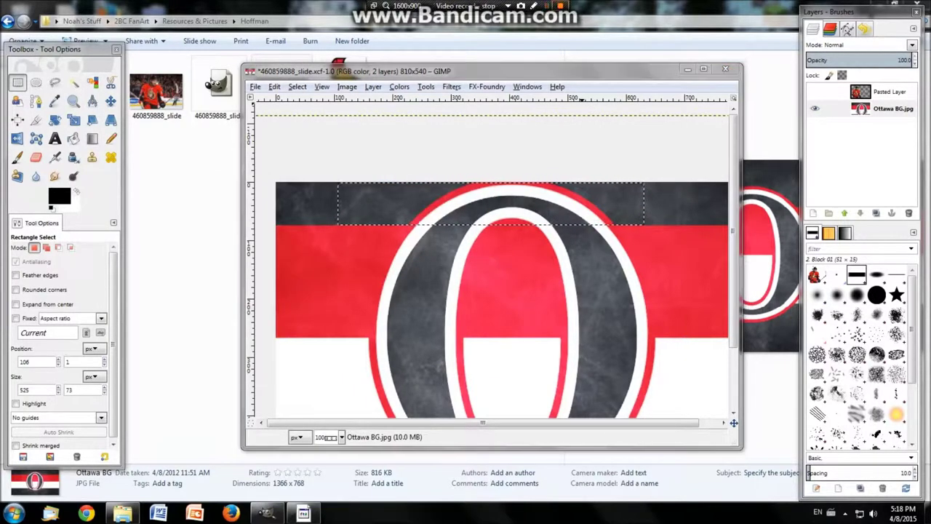
click(451, 87)
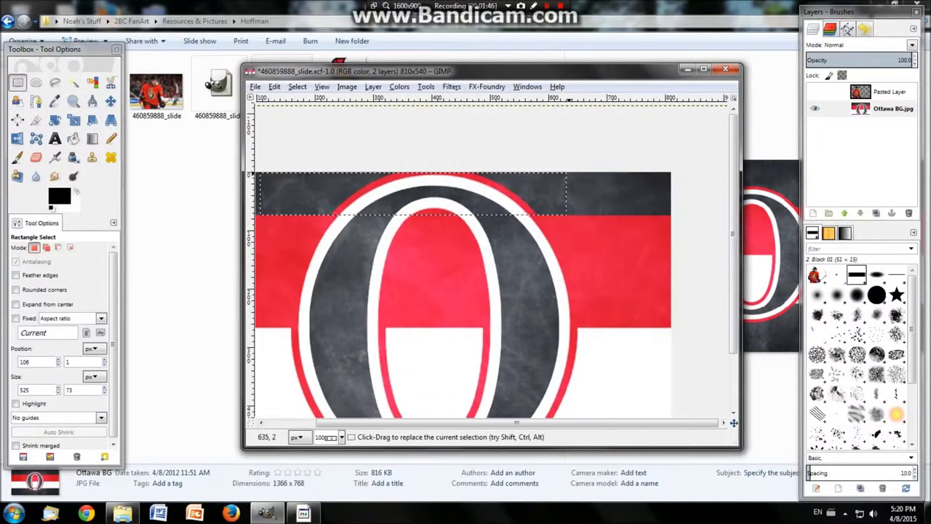
Copy a plain stretch of the dark top band, paste and flip it over the logo, and merge down.
key(plus)
drag(451, 168, 607, 224)
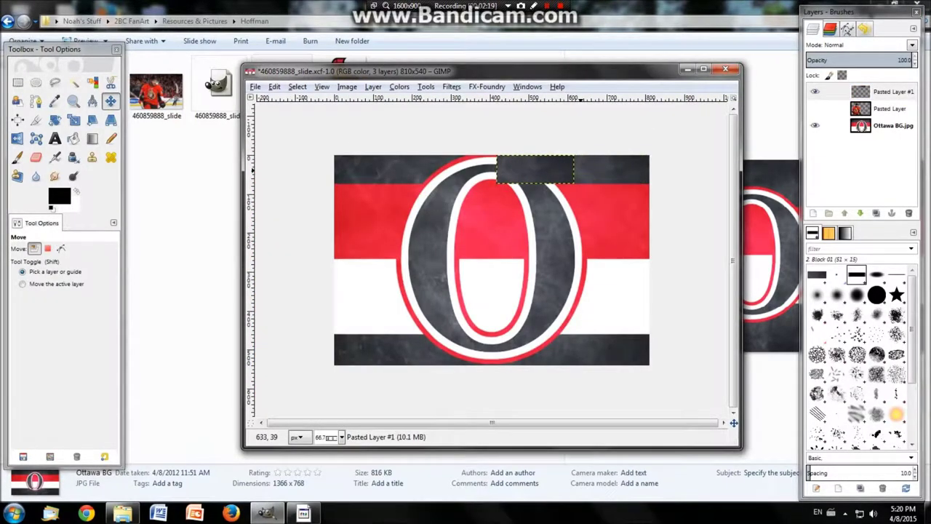
key(shift+f)
key(ctrl+v)
key(ctrl+shift+n)
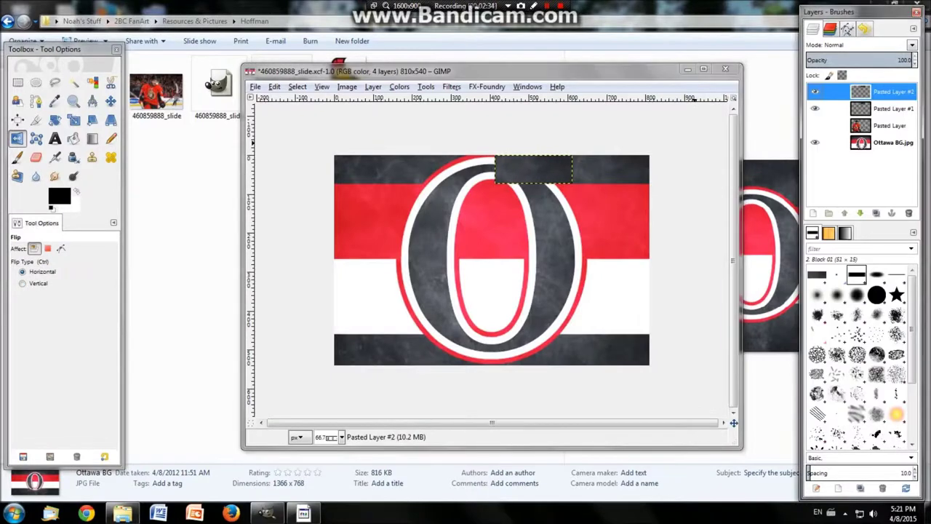
key(m)
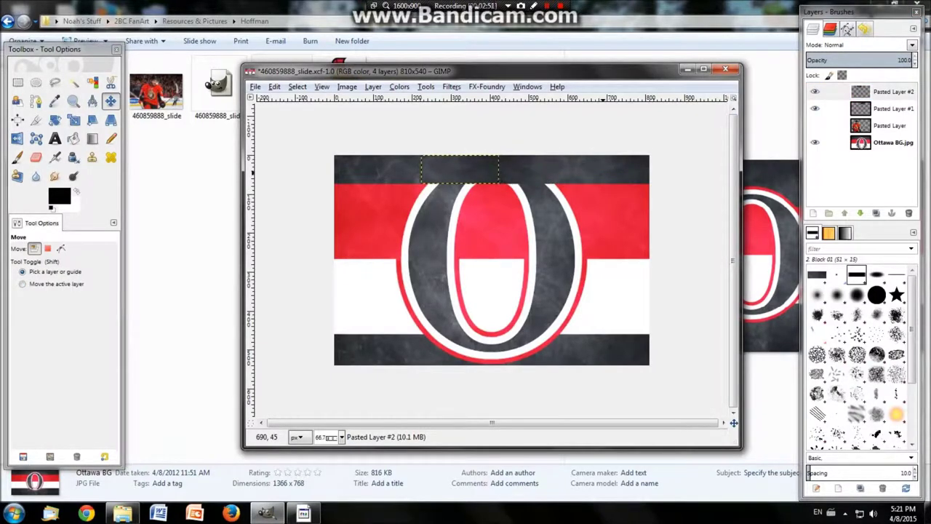
right_click(873, 92)
click(822, 154)
right_click(873, 91)
click(800, 198)
Copy a plain piece of the red band and paste it as a new layer.
key(r)
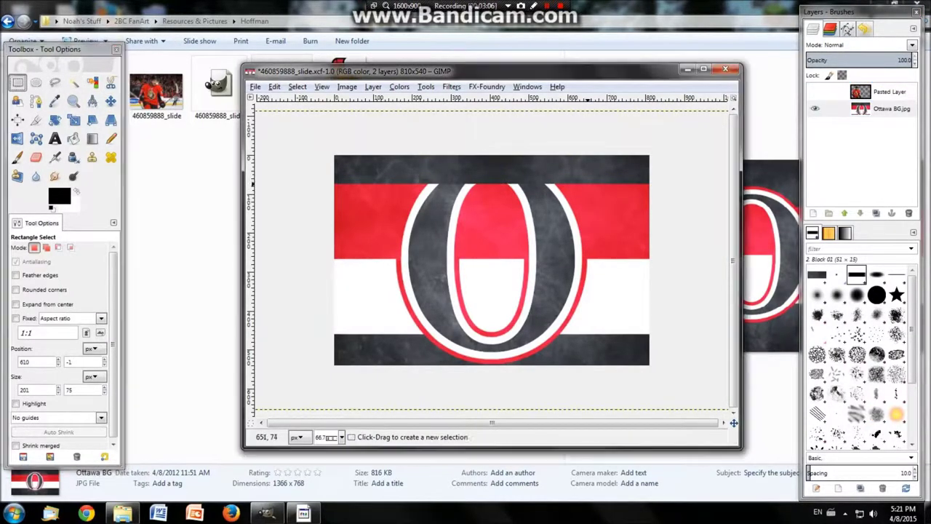
drag(587, 184, 648, 259)
key(ctrl+c)
key(ctrl+v)
right_click(873, 92)
click(800, 121)
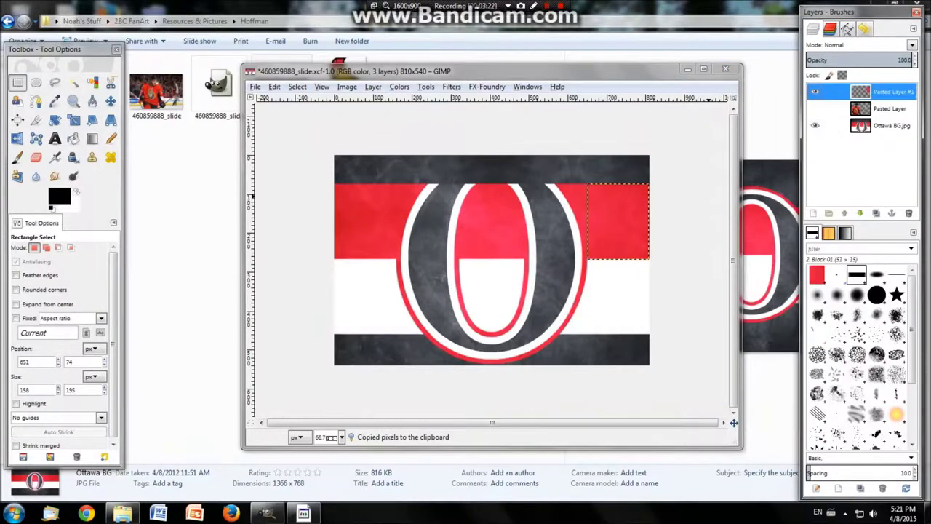
key(m)
Paste a second red band patch as its own new layer.
key(r)
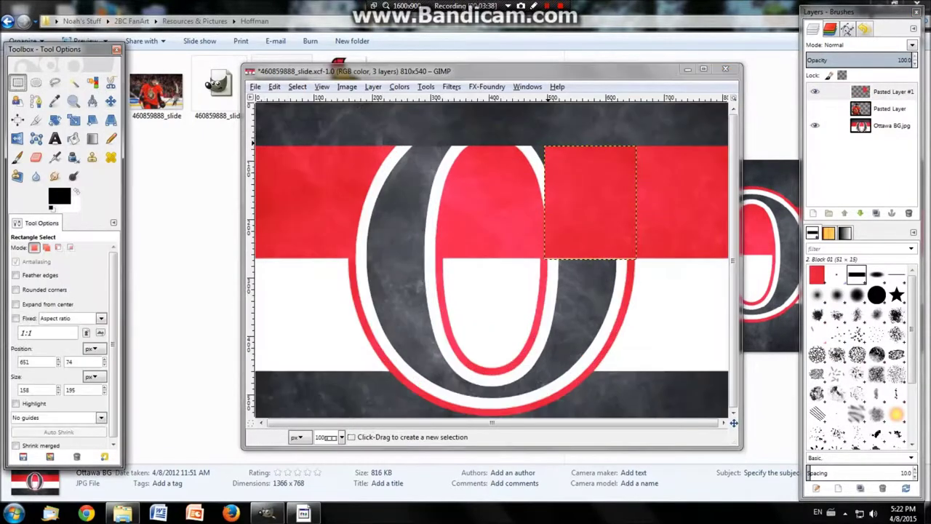
key(ctrl+c)
key(ctrl+v)
right_click(858, 94)
click(806, 118)
key(m)
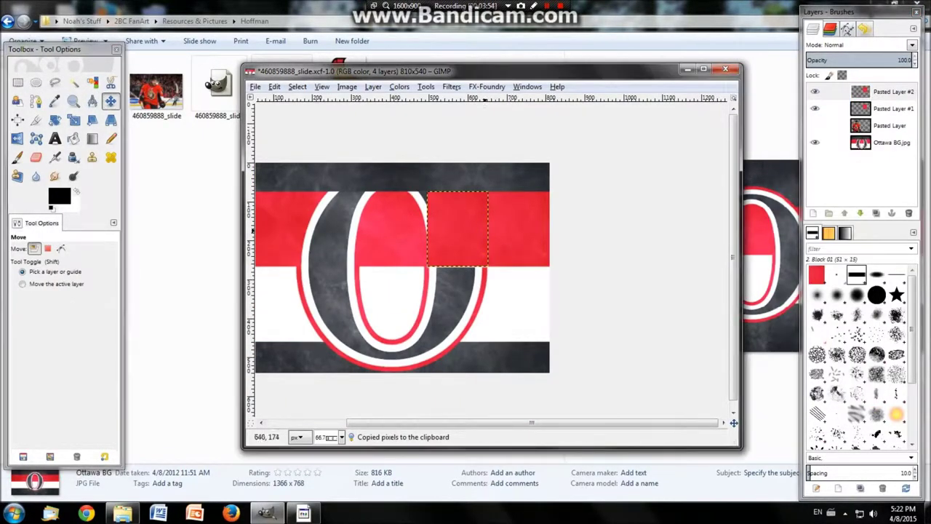
key(ctrl+z)
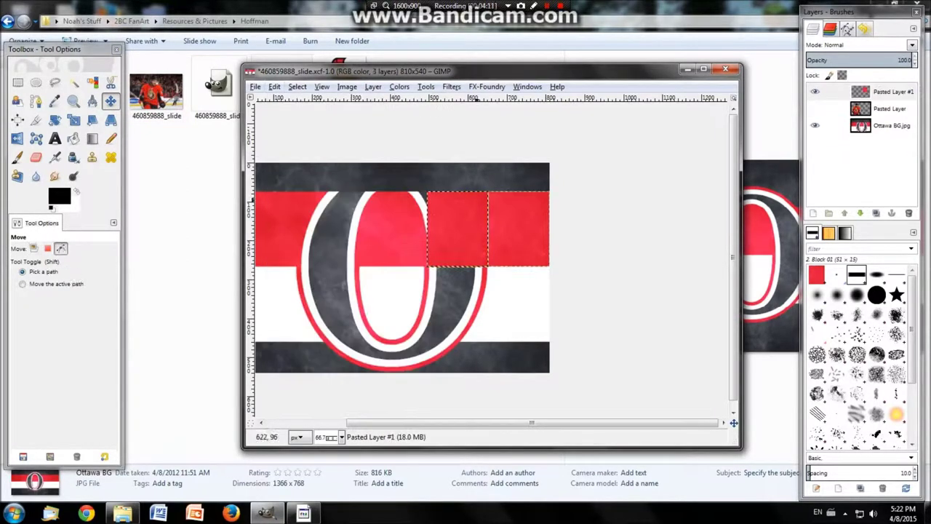
Restack the red patch layer and slide it over the O logo in the red band.
right_click(858, 92)
click(891, 91)
drag(503, 229, 461, 229)
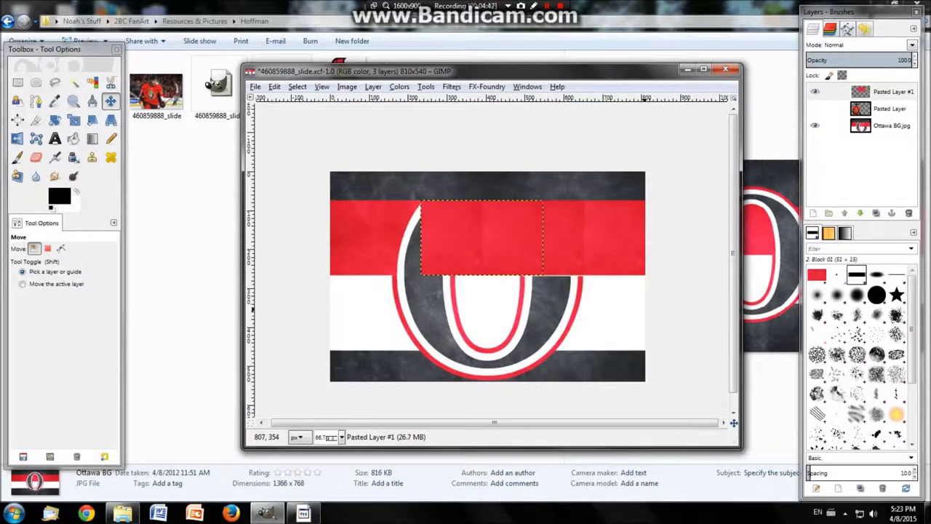
right_click(859, 109)
click(814, 139)
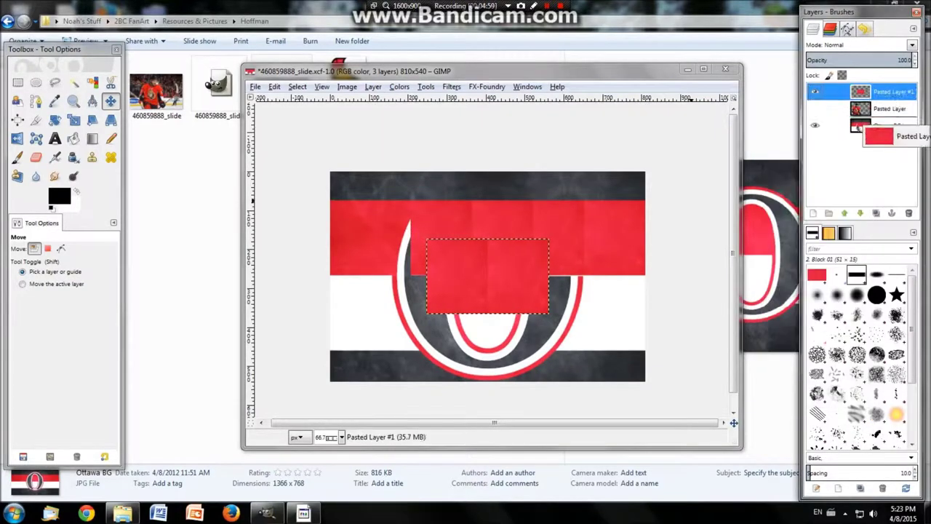
drag(506, 285, 411, 239)
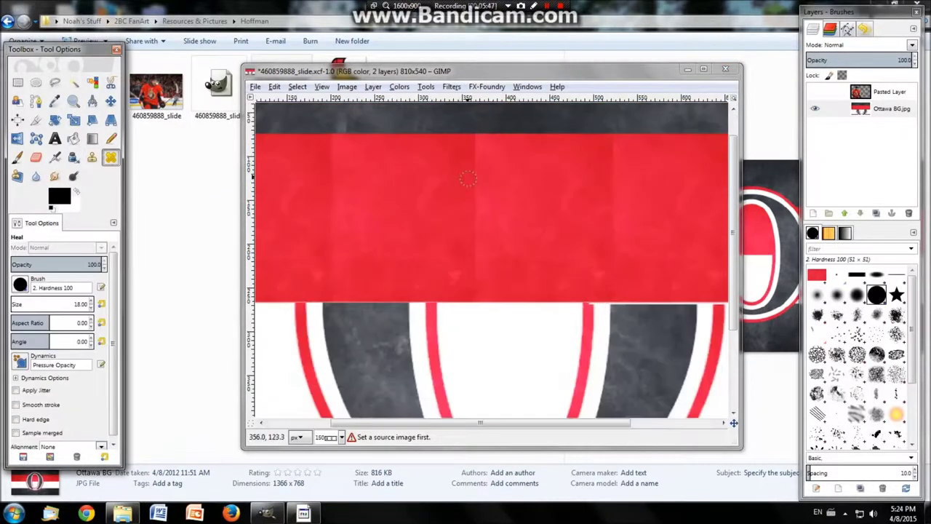
Set a clean red area as the Heal tool's source.
ctrl+click(464, 159)
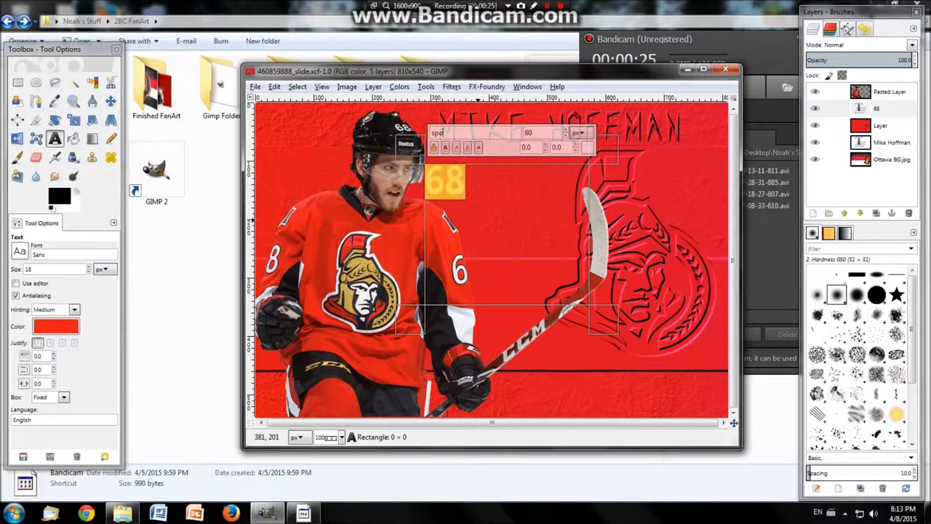
Choose the Sports Jersey font for the 68 text.
key(Down)
key(Down)
key(Down)
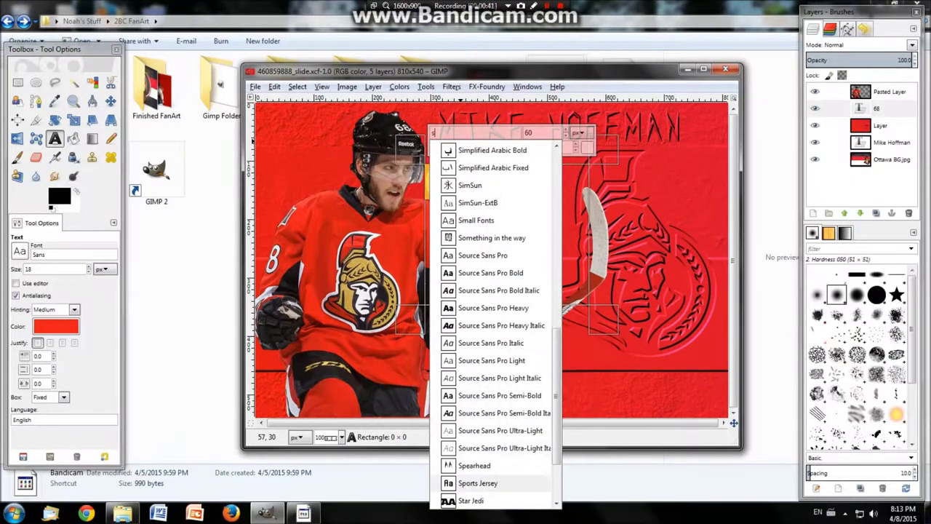
key(Return)
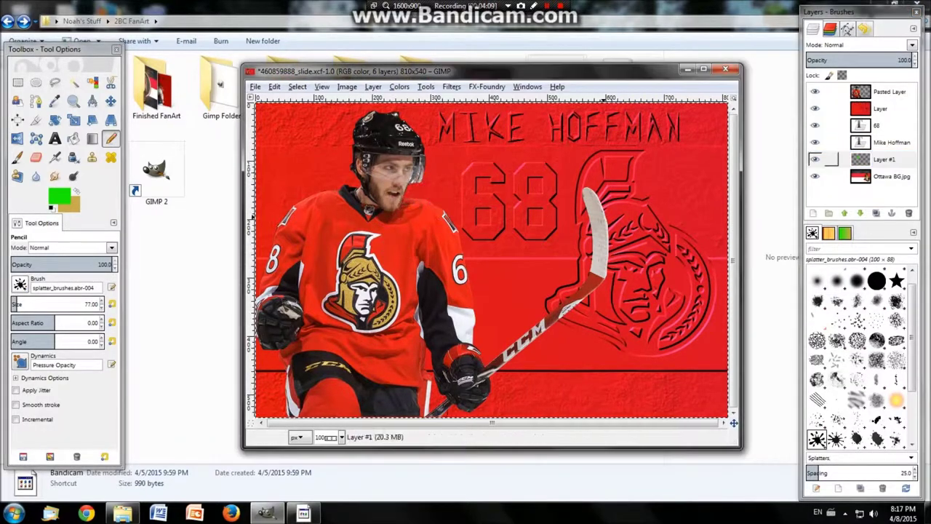
Raise the splatter layer, paint splatter around the player's head, and save the project.
key(ctrl+z)
key(ctrl+z)
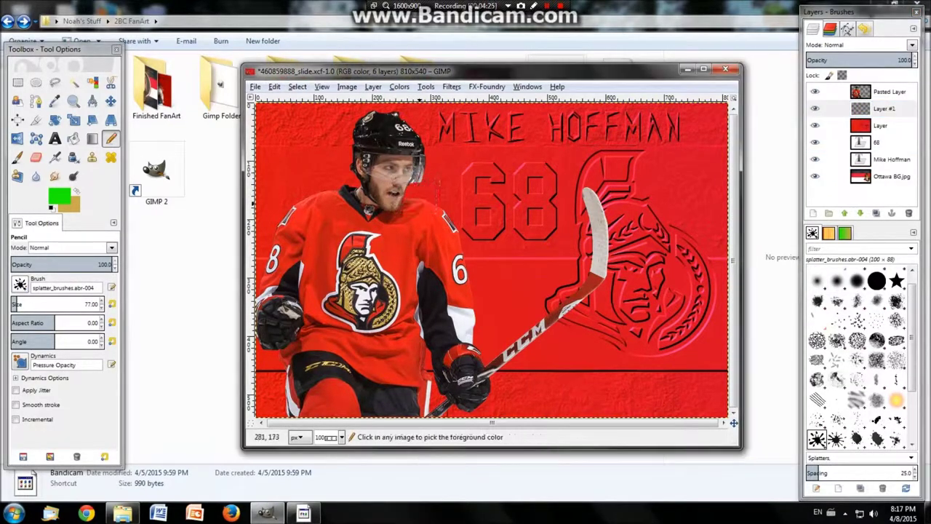
key(minus)
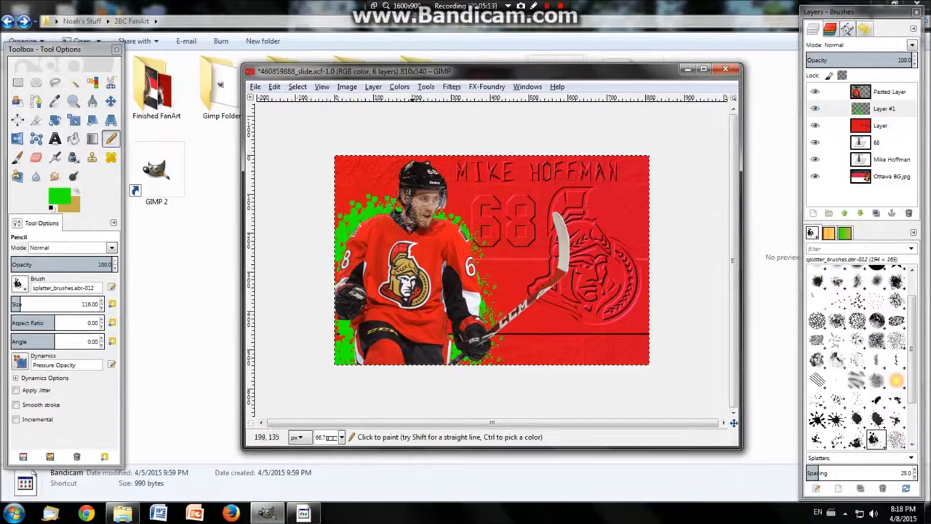
drag(412, 207, 447, 196)
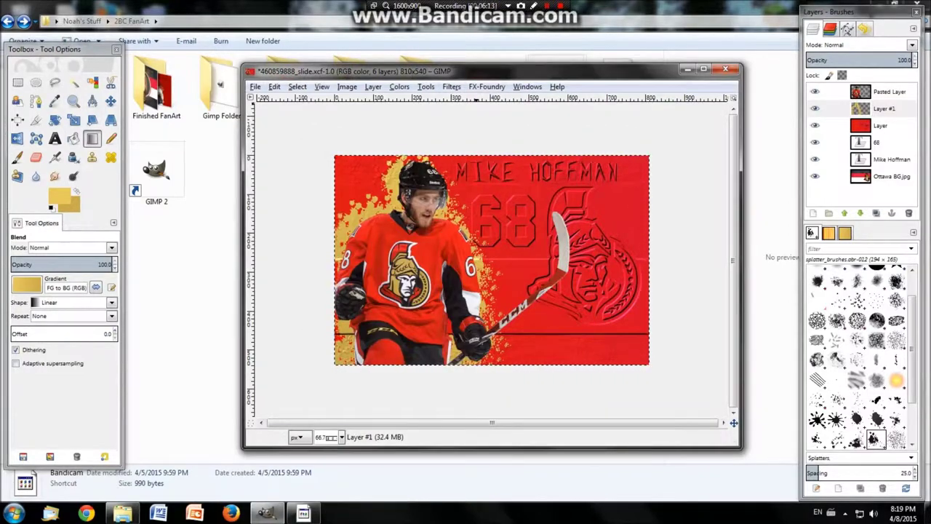
key(ctrl+s)
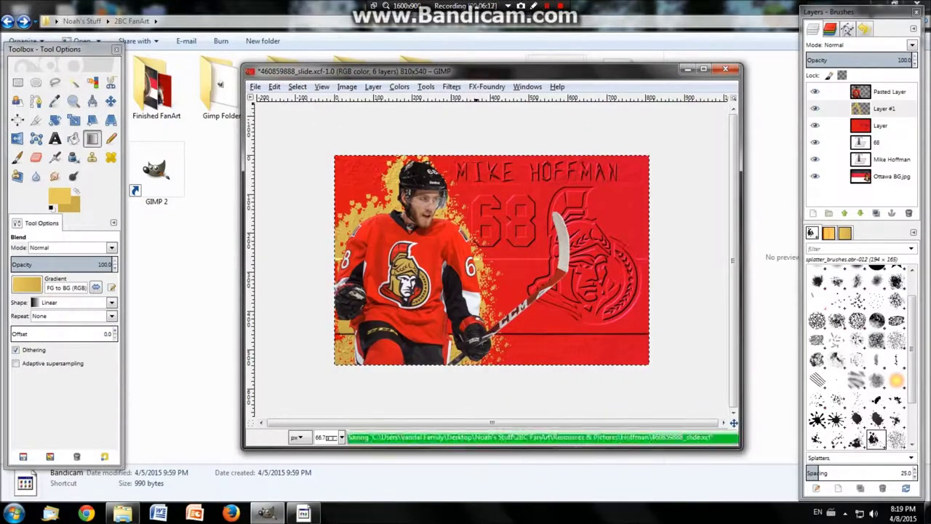